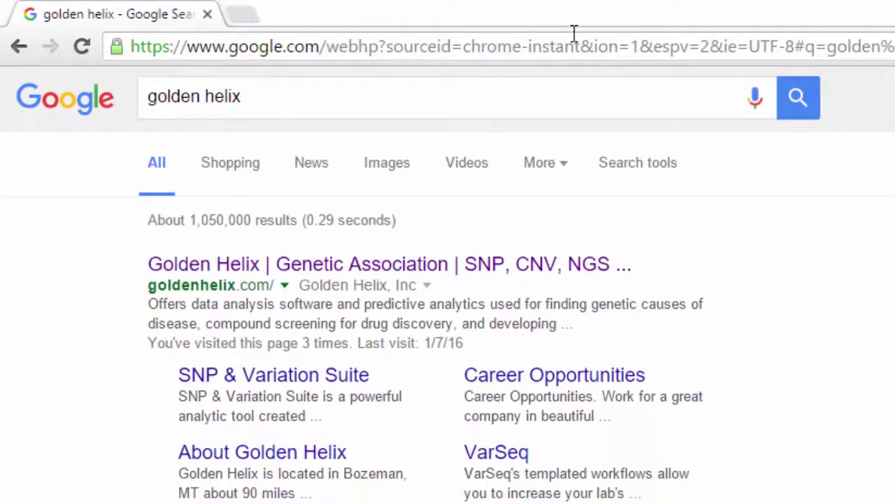
# - Open goldenhelix.com from the search results and go to the GenomeBrowse product page
pyautogui.click(456, 266)
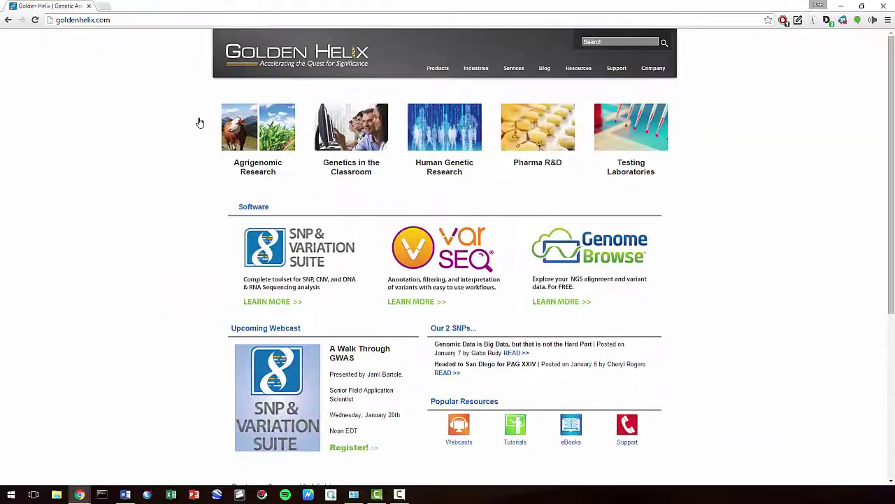
pyautogui.click(590, 265)
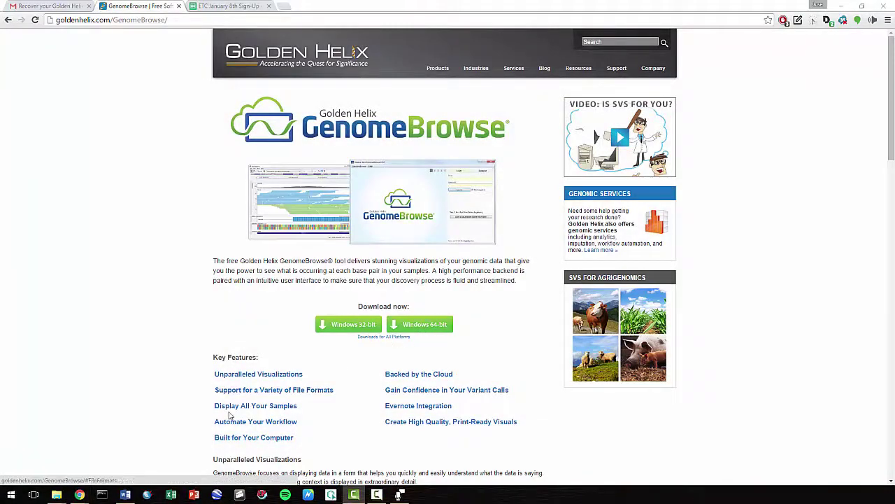
pyautogui.click(10, 494)
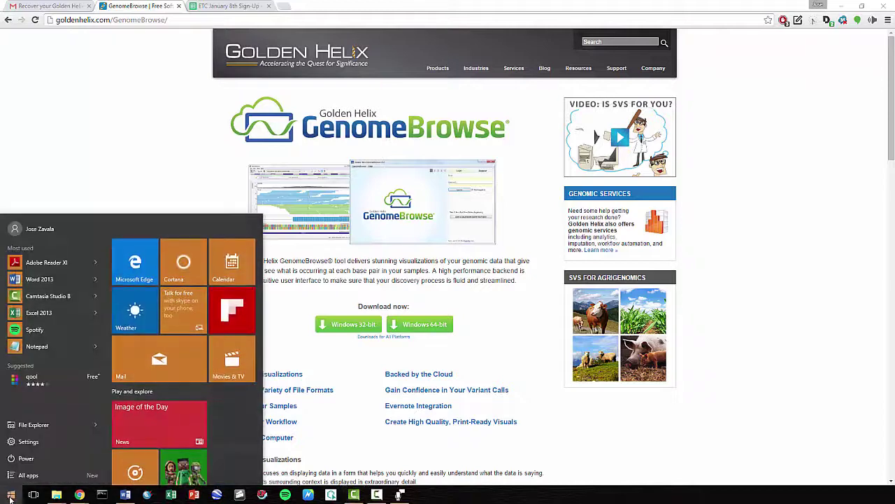
pyautogui.click(34, 424)
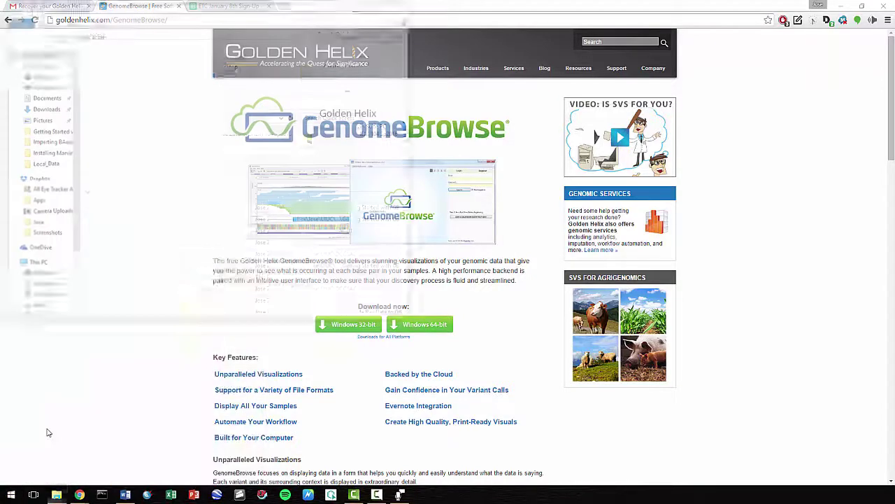
pyautogui.click(37, 265)
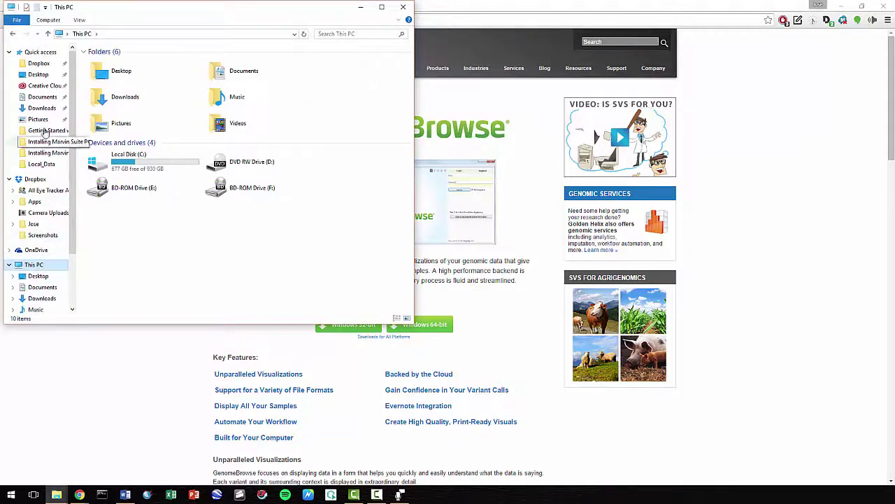
pyautogui.click(49, 20)
pyautogui.click(21, 45)
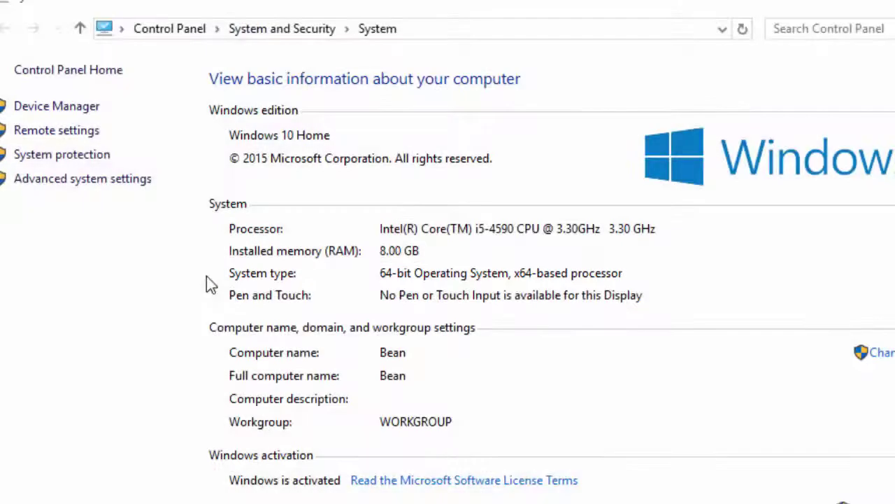
pyautogui.click(650, 43)
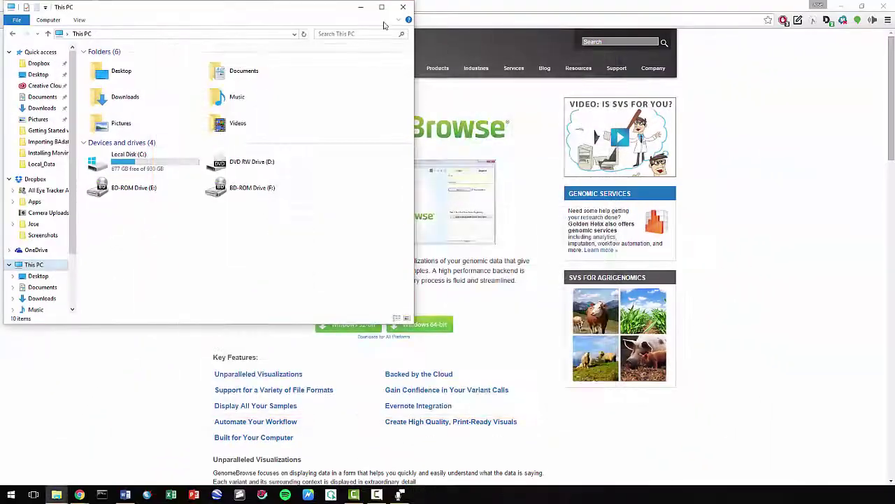
pyautogui.click(402, 8)
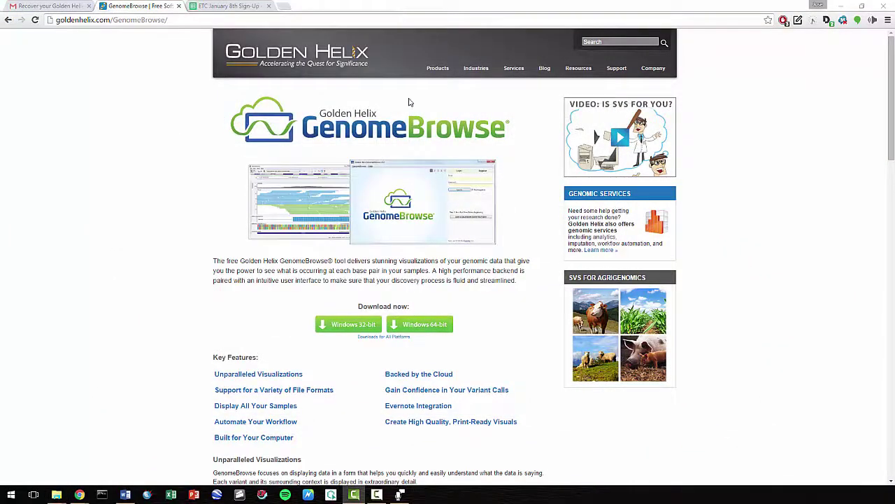
# - Download the Windows 64-bit GenomeBrowse installer and show it in the Downloads folder
pyautogui.click(422, 333)
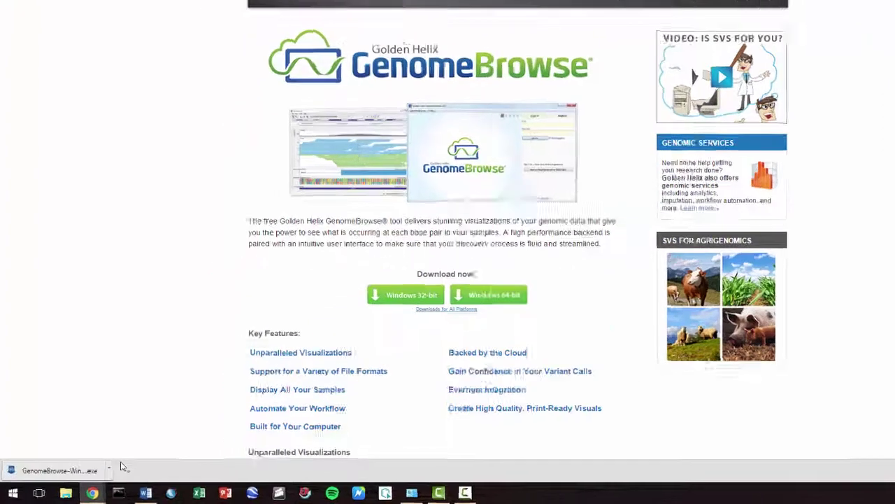
pyautogui.click(94, 473)
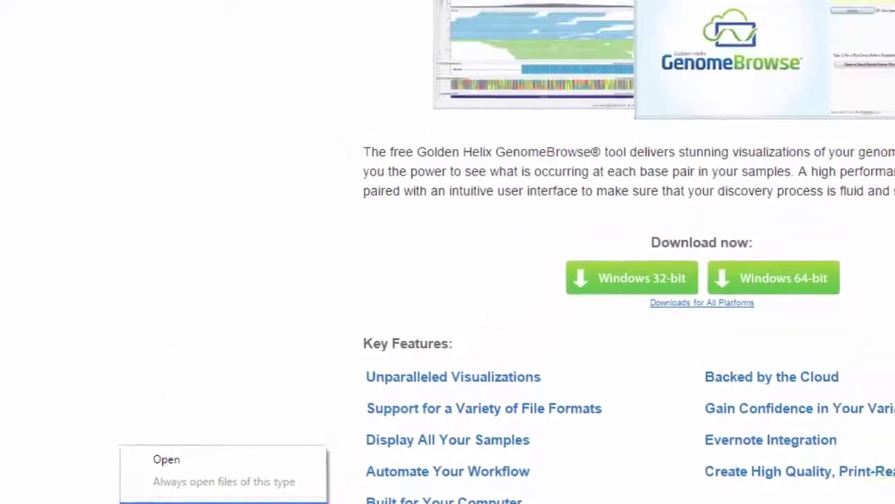
pyautogui.click(268, 383)
# - Run the GenomeBrowse 2.1.0 installer with the desktop icon option kept, through to Finish
pyautogui.rightClick(241, 233)
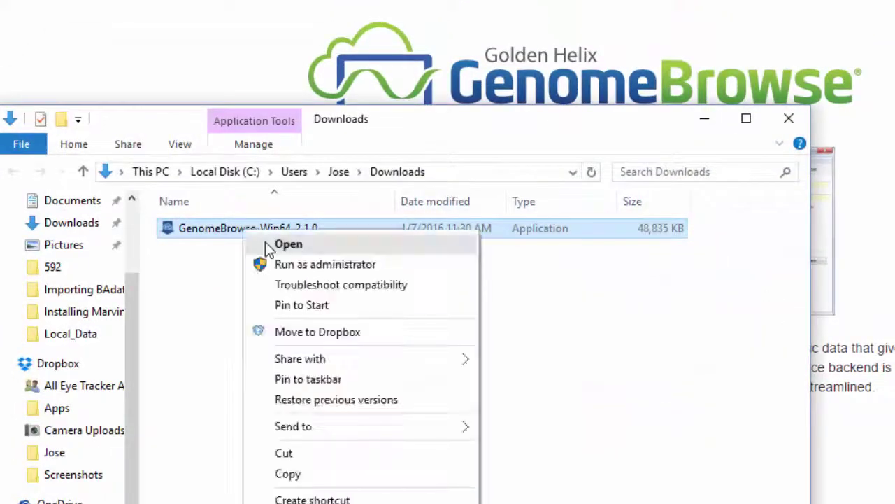
pyautogui.click(265, 242)
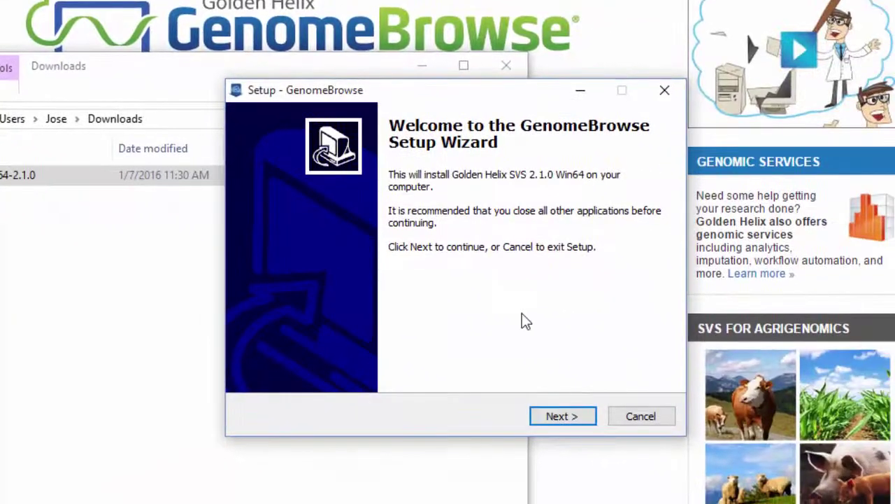
pyautogui.click(563, 417)
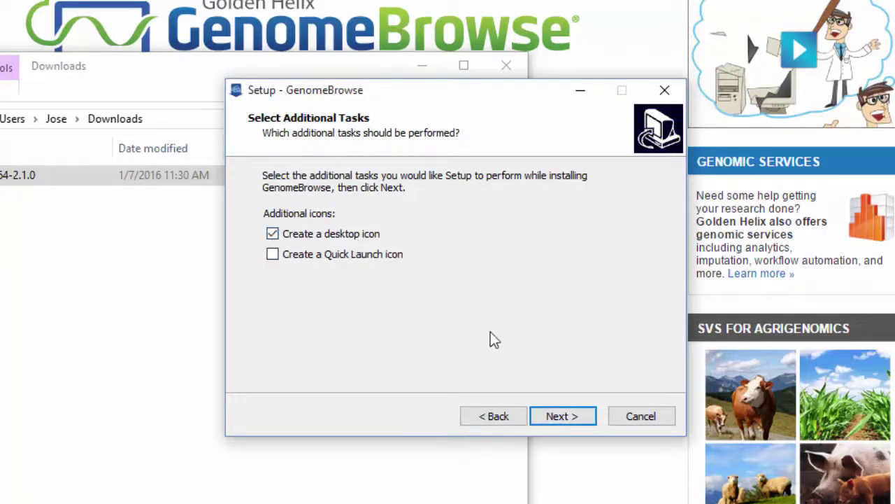
pyautogui.click(567, 419)
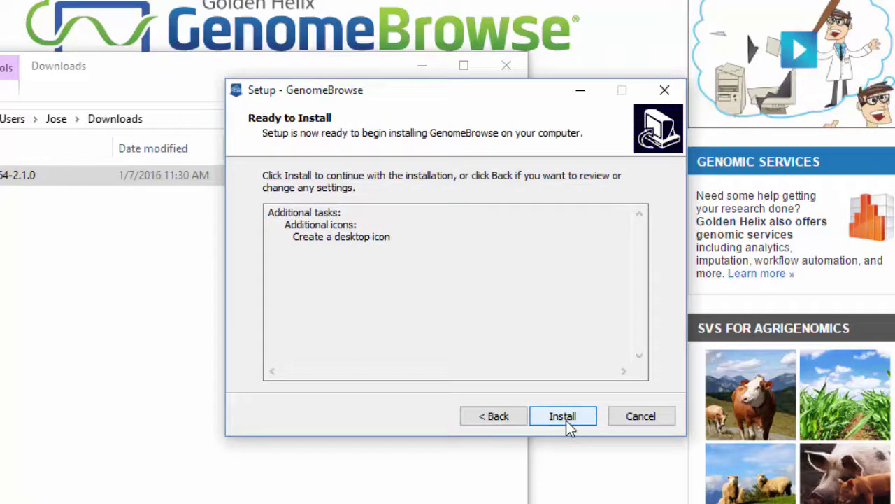
pyautogui.click(563, 417)
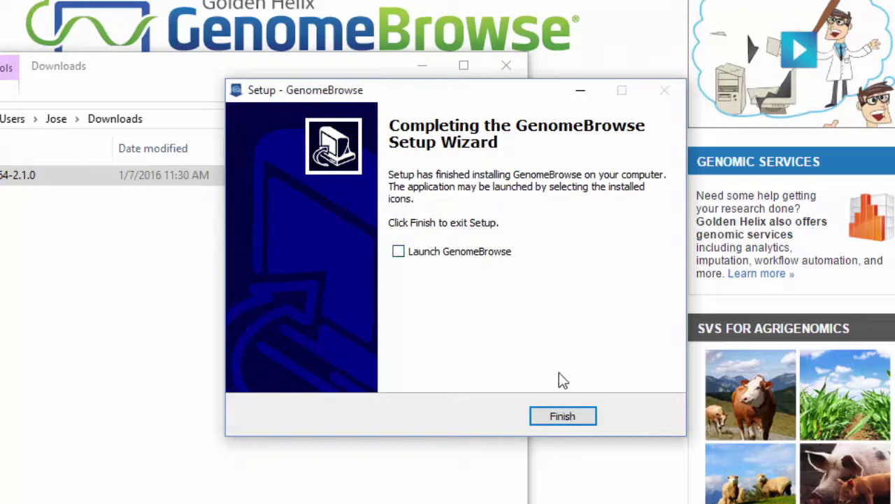
pyautogui.click(564, 418)
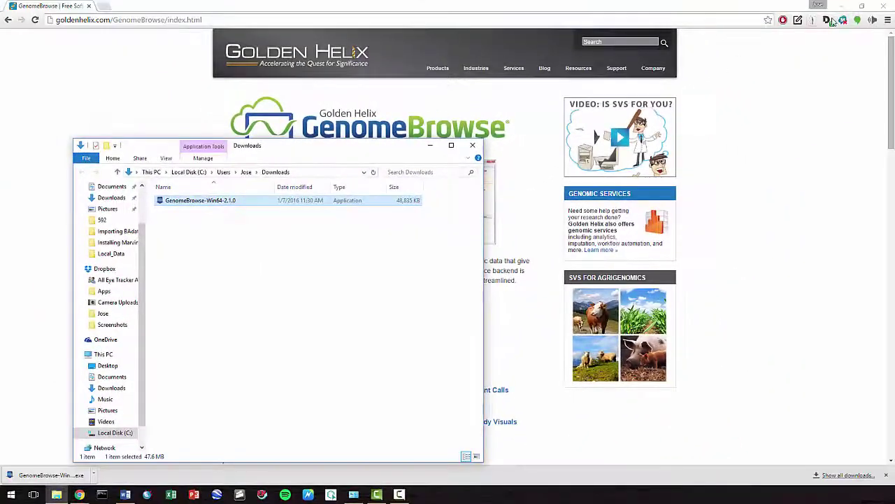
# - Close the browser, pin the GenomeBrowse desktop shortcut to the taskbar, then delete the shortcut
pyautogui.click(831, 5)
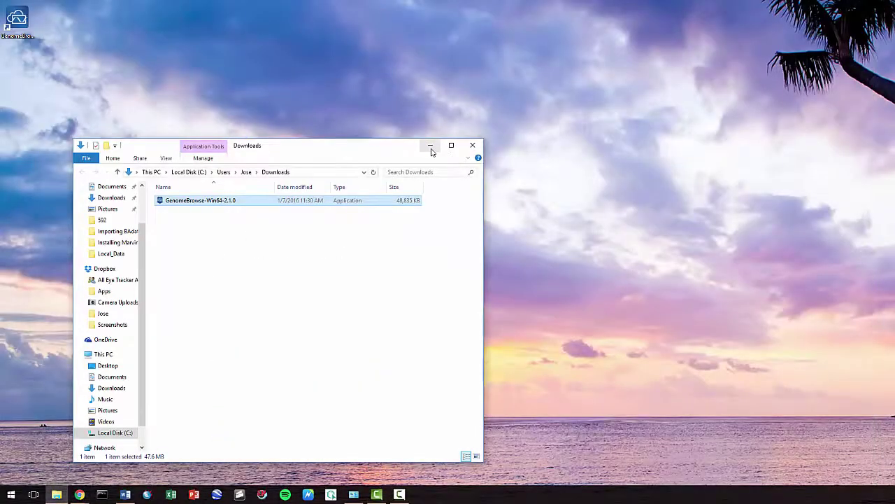
pyautogui.click(429, 145)
pyautogui.moveTo(28, 34); pyautogui.dragTo(424, 495)
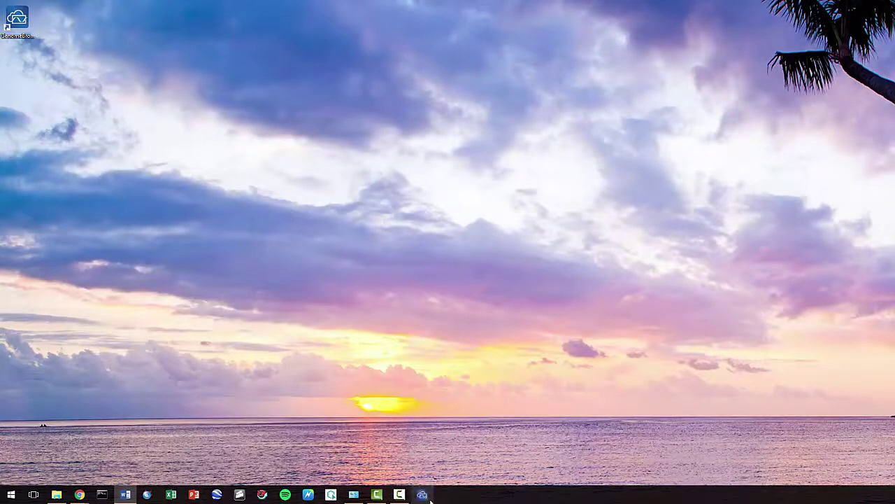
pyautogui.rightClick(19, 28)
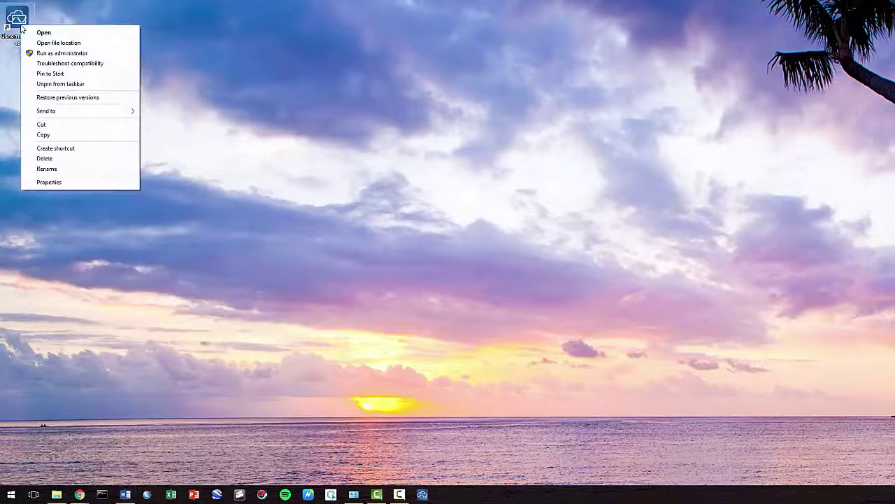
pyautogui.click(50, 159)
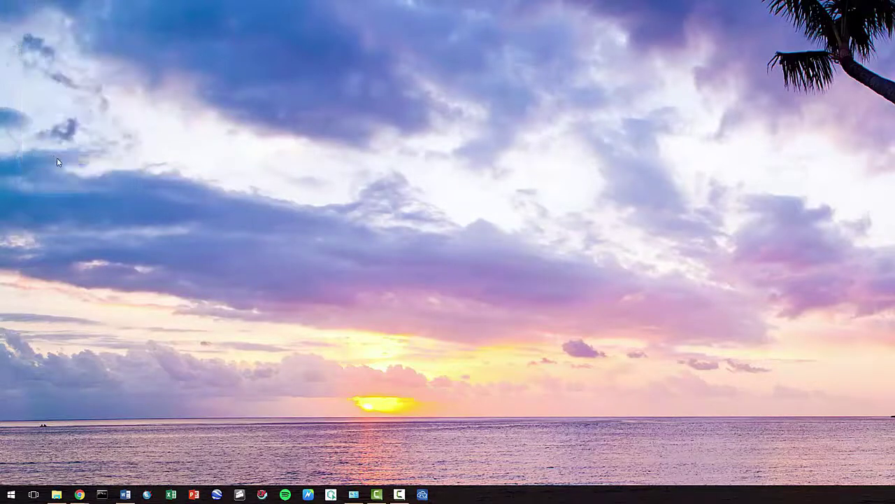
# - Delete the GenomeBrowse installer from Downloads and close the folder
pyautogui.click(57, 494)
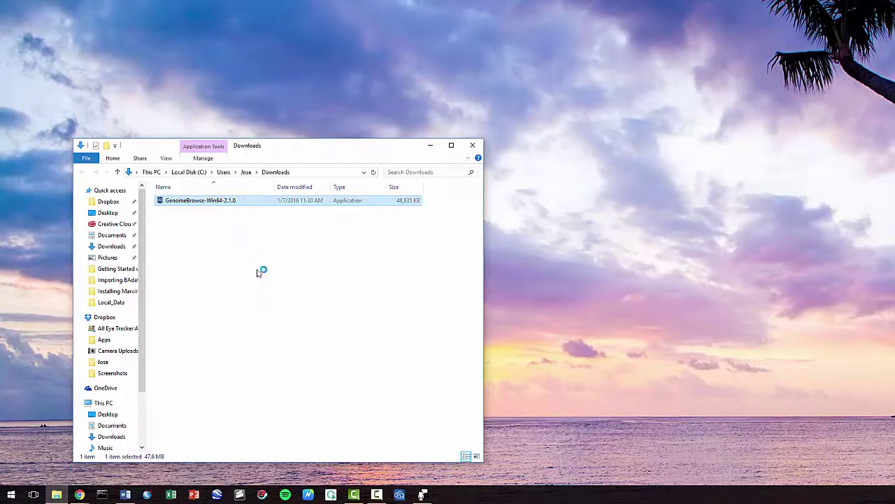
pyautogui.rightClick(236, 201)
pyautogui.click(265, 352)
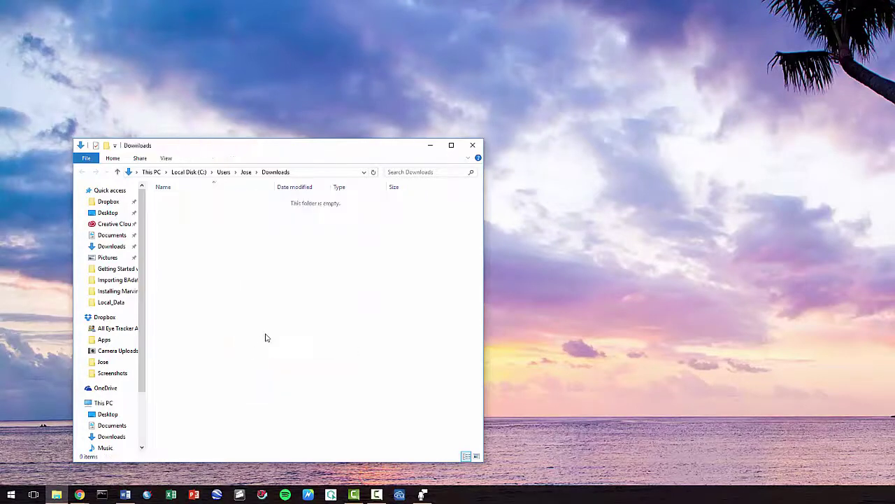
pyautogui.click(430, 146)
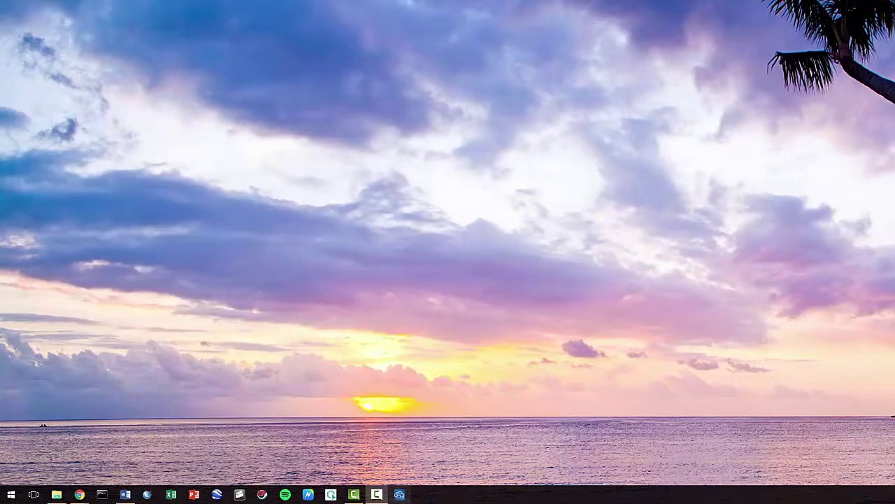
# - Launch GenomeBrowse from the taskbar and log in with the account password
pyautogui.click(399, 495)
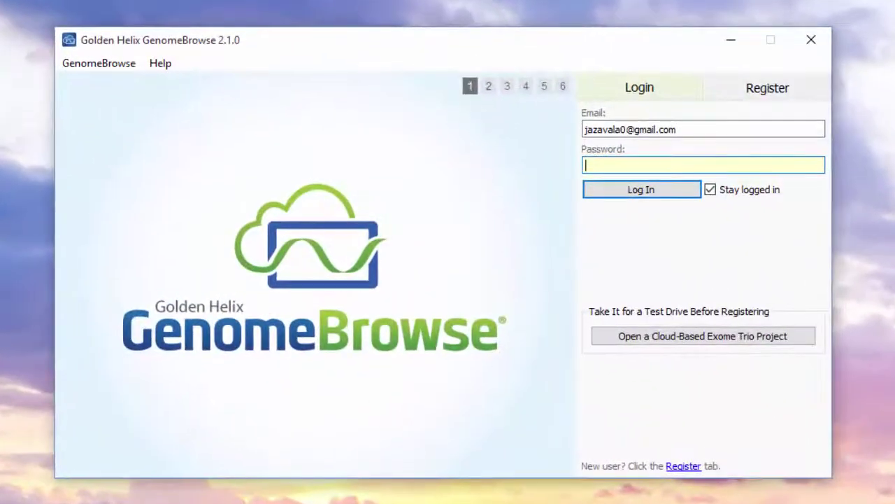
pyautogui.click(776, 102)
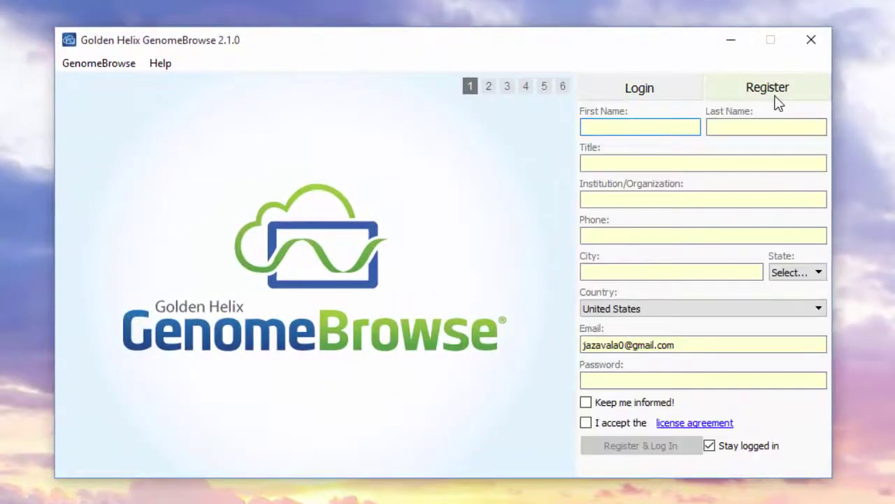
pyautogui.click(666, 95)
pyautogui.write('•')
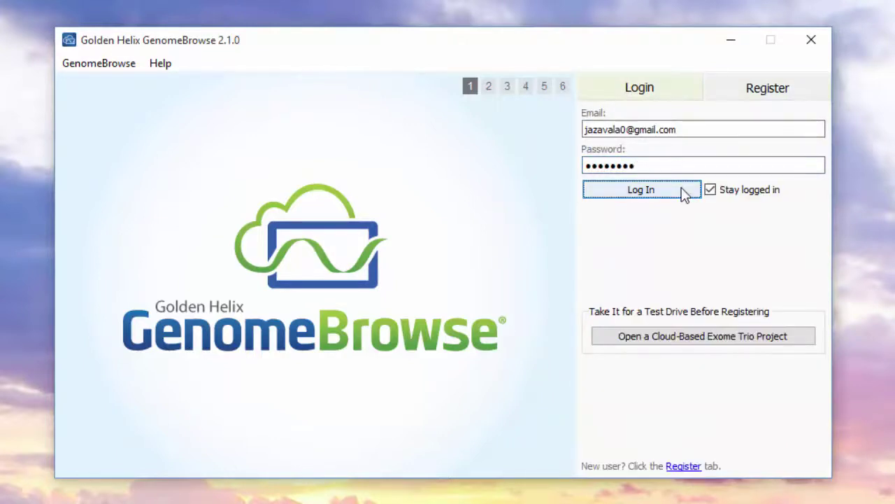
pyautogui.click(684, 195)
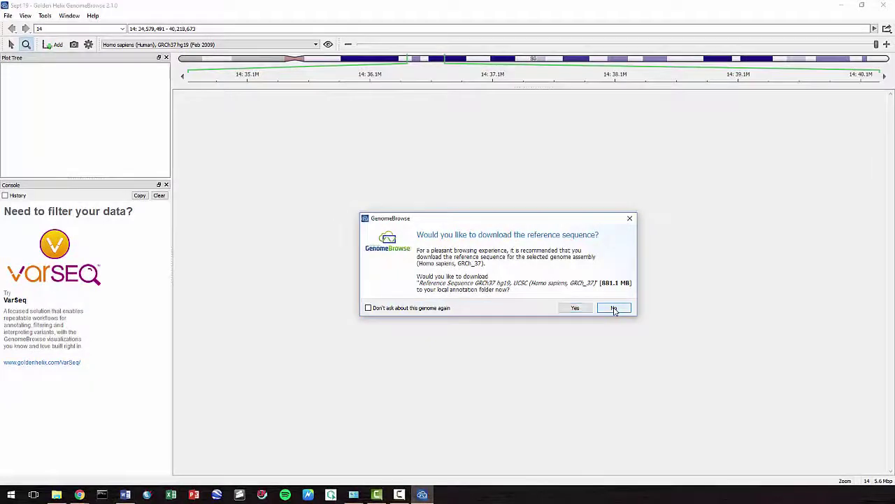
# - Decline the reference prompt, then download the GRCh37 hg19 UCSC and g1k 1000Genomes reference sequences
pyautogui.click(615, 308)
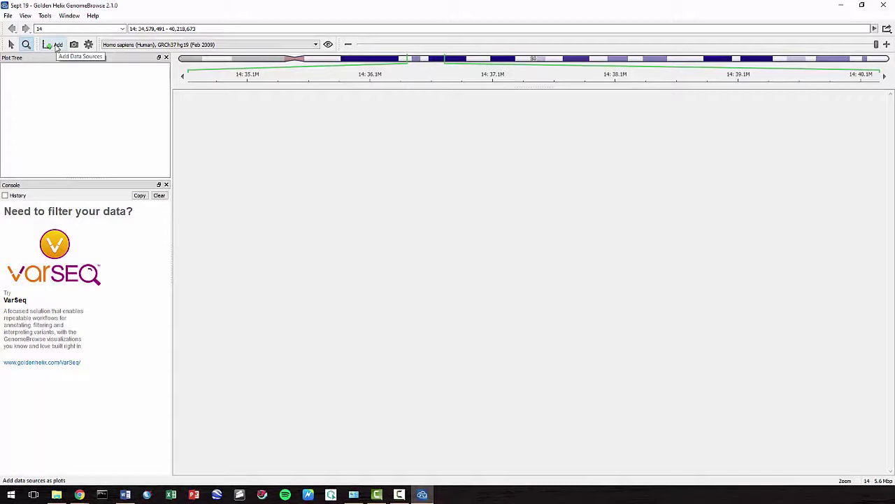
pyautogui.click(57, 45)
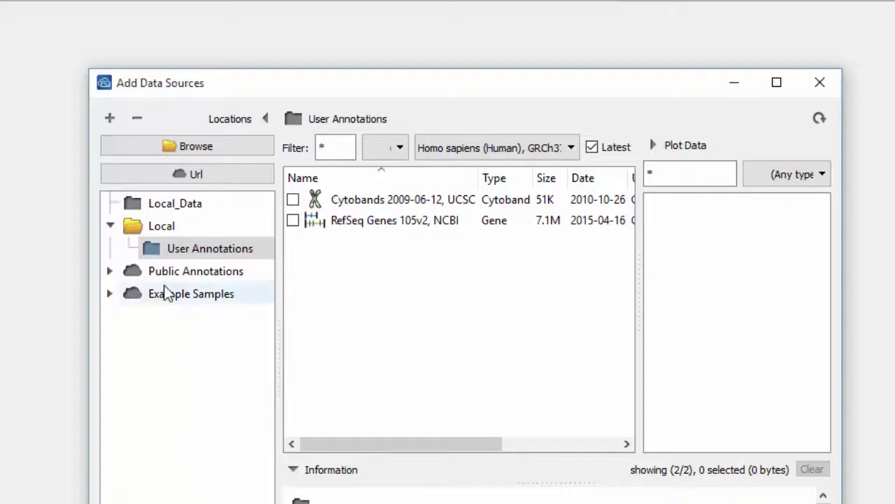
pyautogui.click(110, 273)
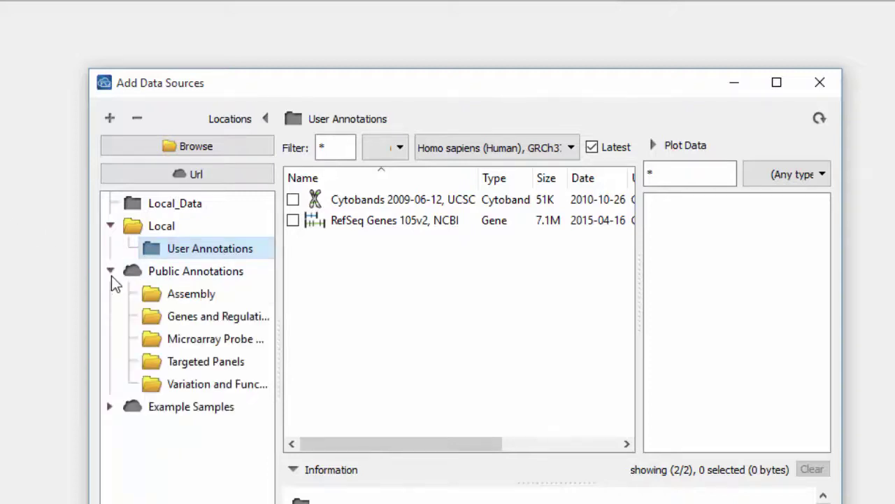
pyautogui.click(111, 225)
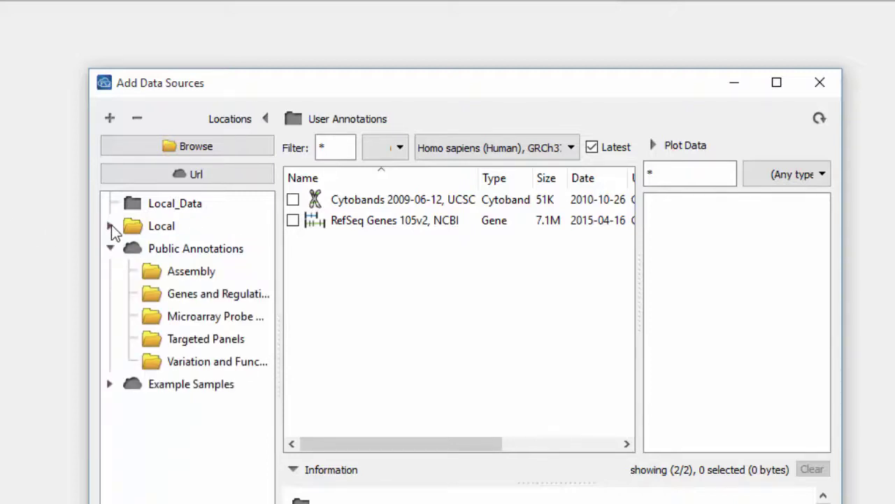
pyautogui.click(208, 278)
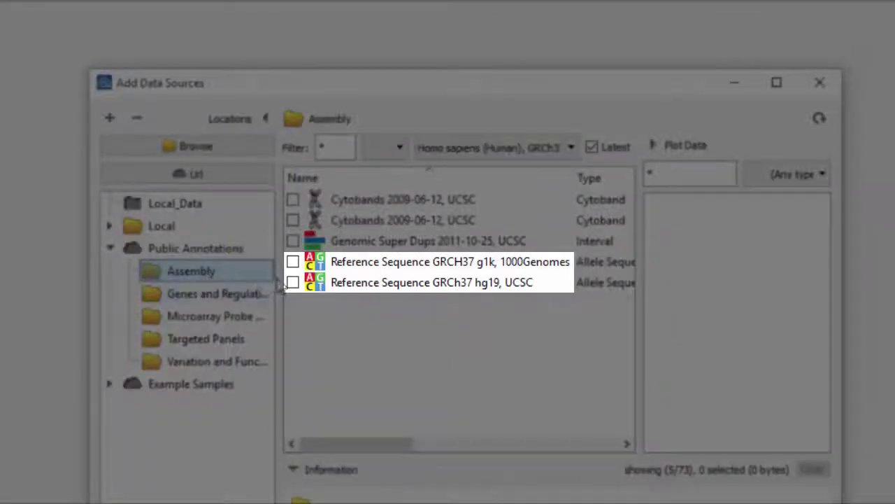
pyautogui.click(293, 282)
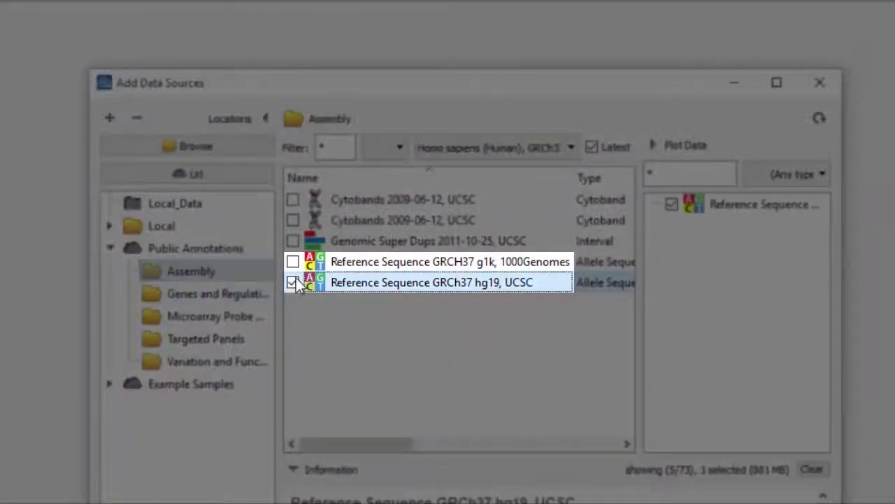
pyautogui.click(293, 262)
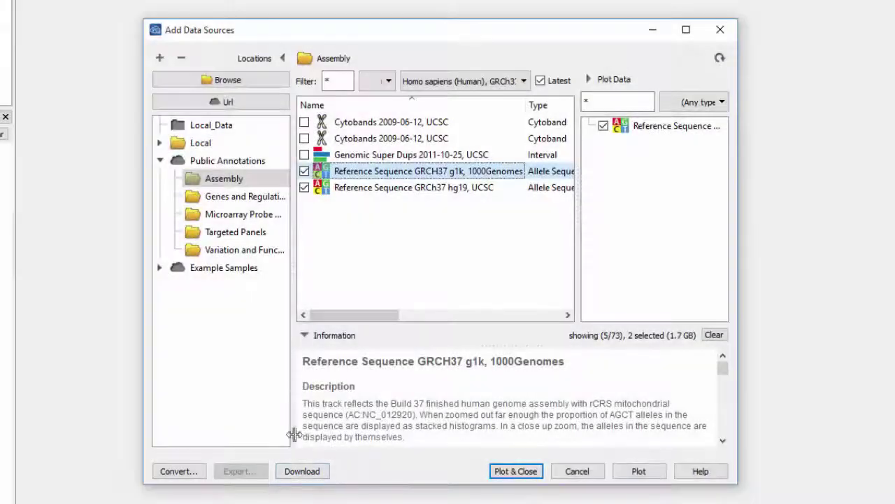
pyautogui.click(298, 474)
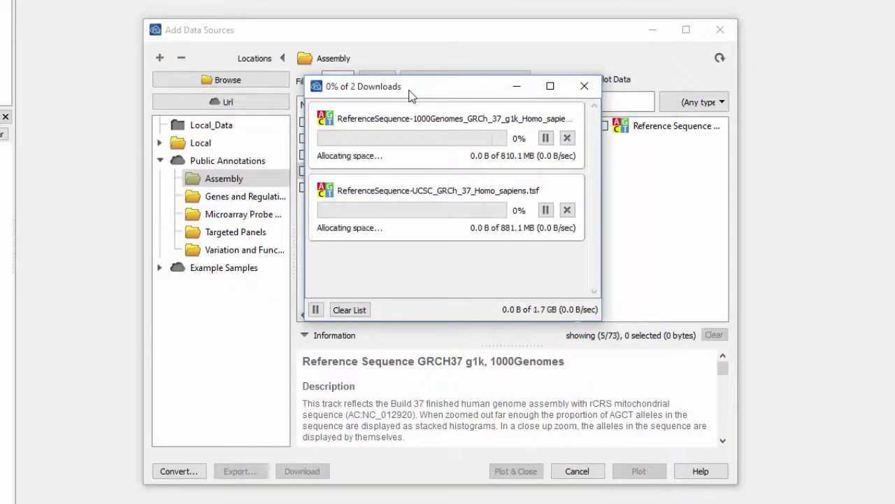
# - Download the RefSeq Genes 63, UCSC track from Genes and Regulation
pyautogui.moveTo(412, 96); pyautogui.dragTo(873, 44)
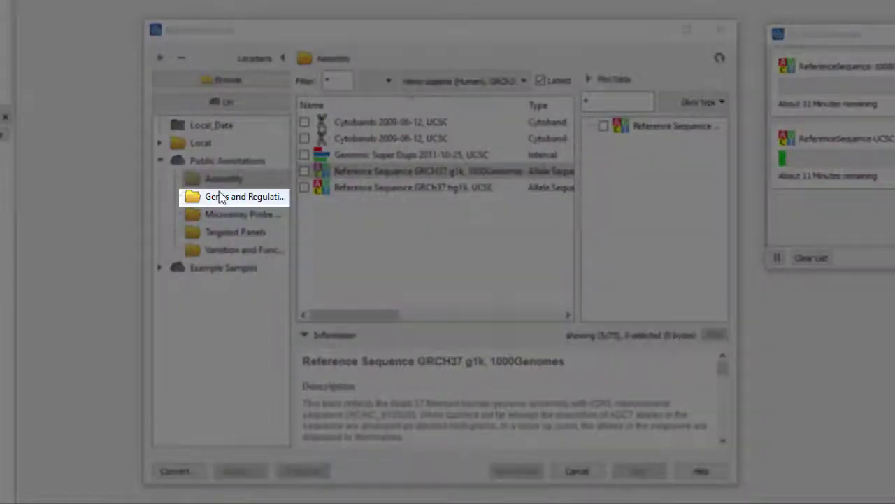
pyautogui.click(221, 197)
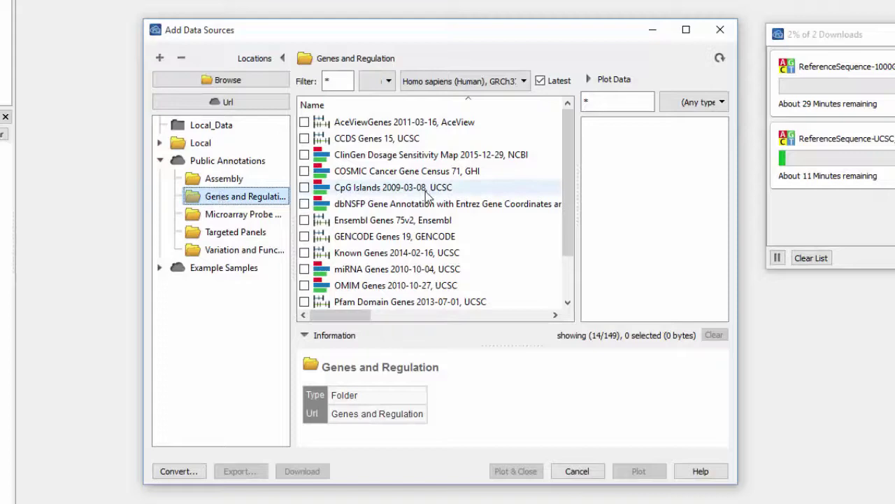
pyautogui.scroll(-1, 427, 198)
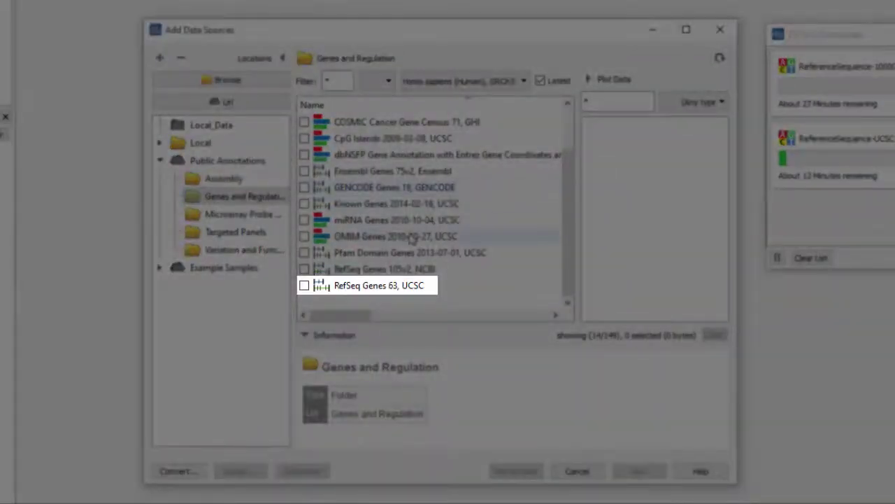
pyautogui.click(305, 286)
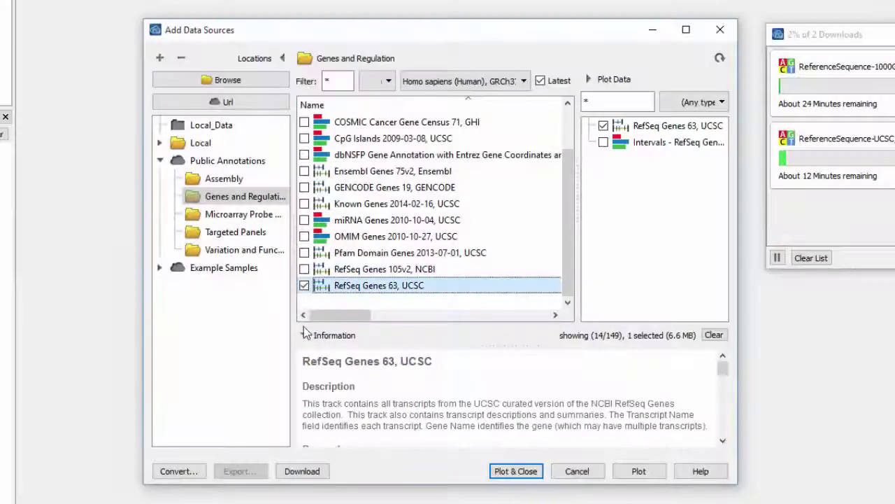
pyautogui.click(308, 472)
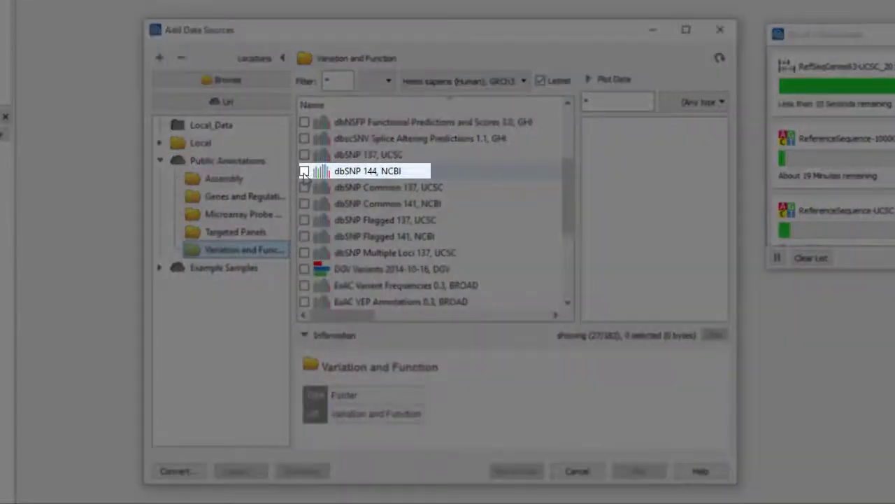
# - Download the dbSNP 144, NCBI track and enlarge the Downloads window to list every item
pyautogui.click(305, 172)
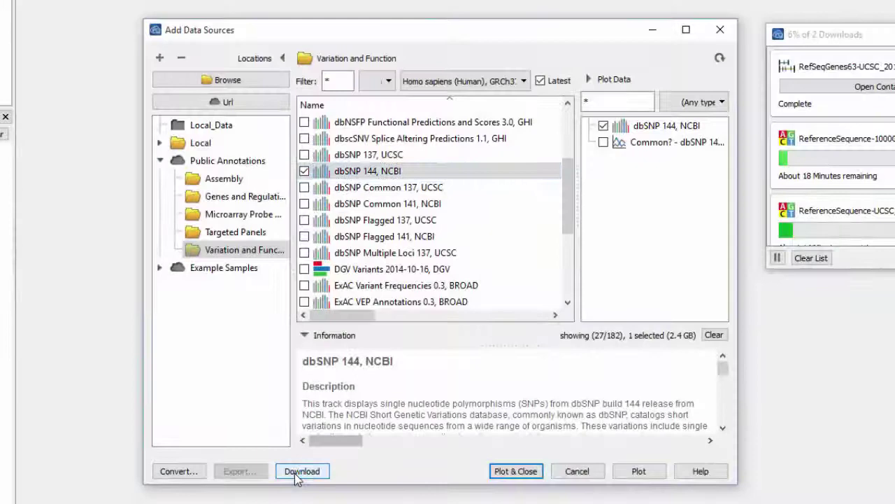
pyautogui.click(299, 473)
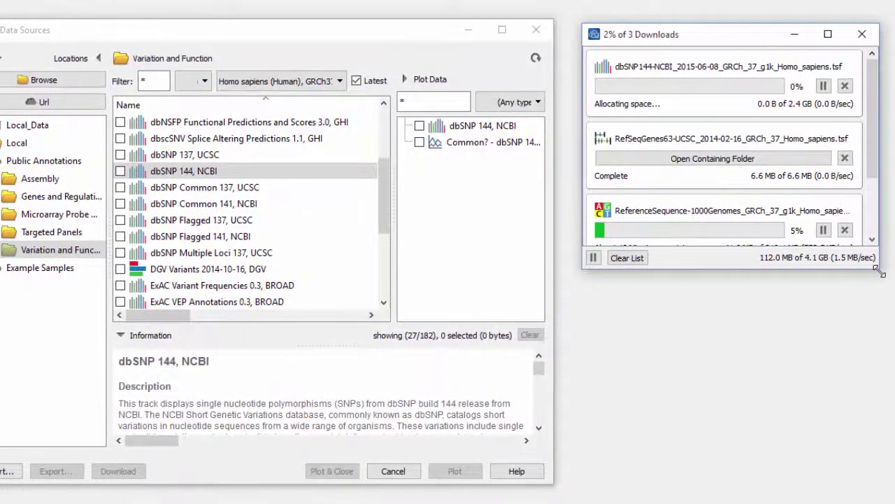
pyautogui.moveTo(873, 268); pyautogui.dragTo(866, 425)
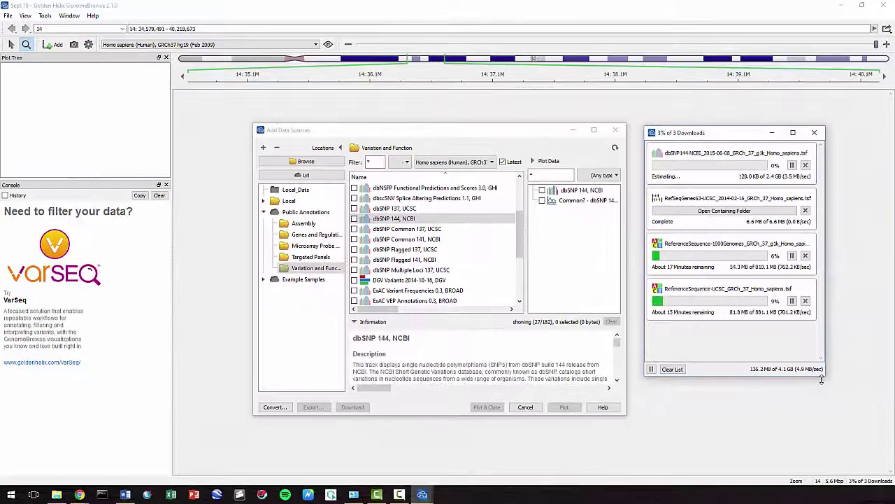
# - Find RefSeq Genes 63, UCSC under Local > User Annotations and show its file in folder
pyautogui.click(270, 202)
pyautogui.click(313, 212)
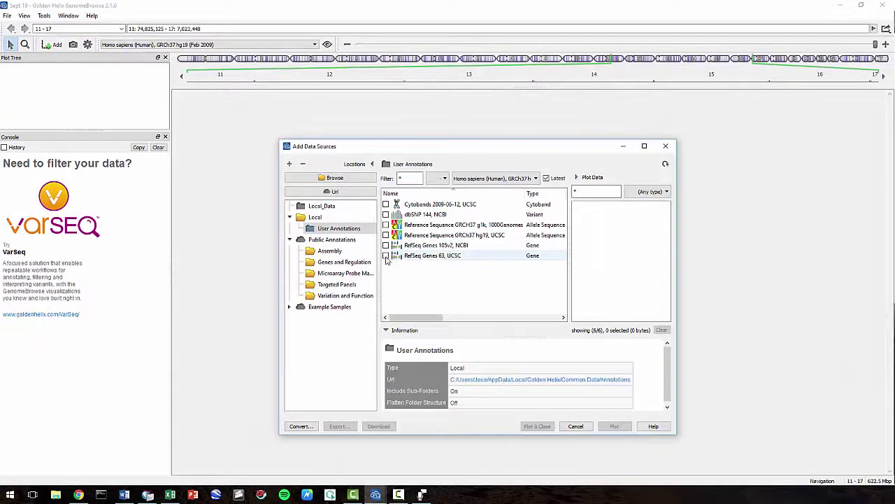
pyautogui.click(386, 256)
pyautogui.rightClick(385, 256)
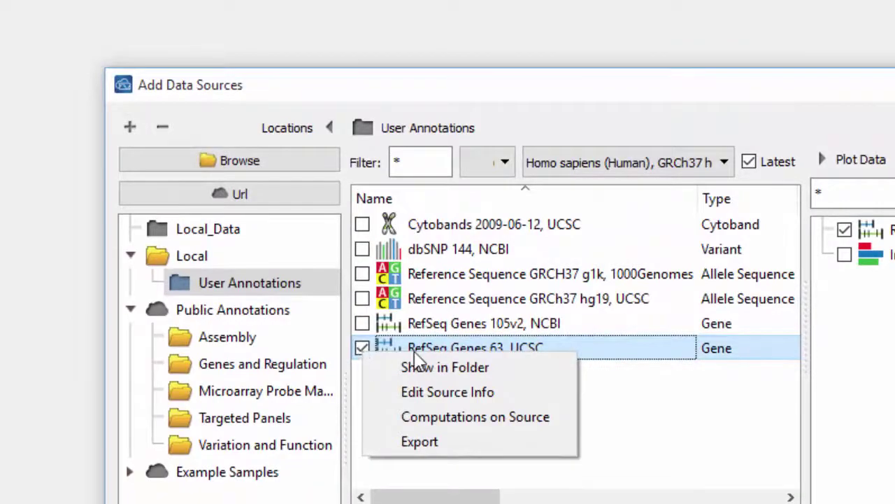
pyautogui.click(439, 365)
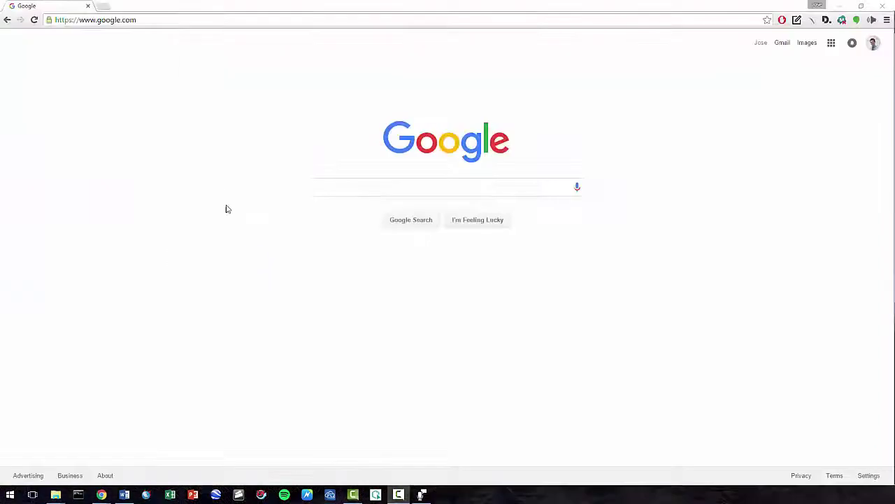
# - Load the shared Box course folder from the pasted share link
pyautogui.click(122, 21)
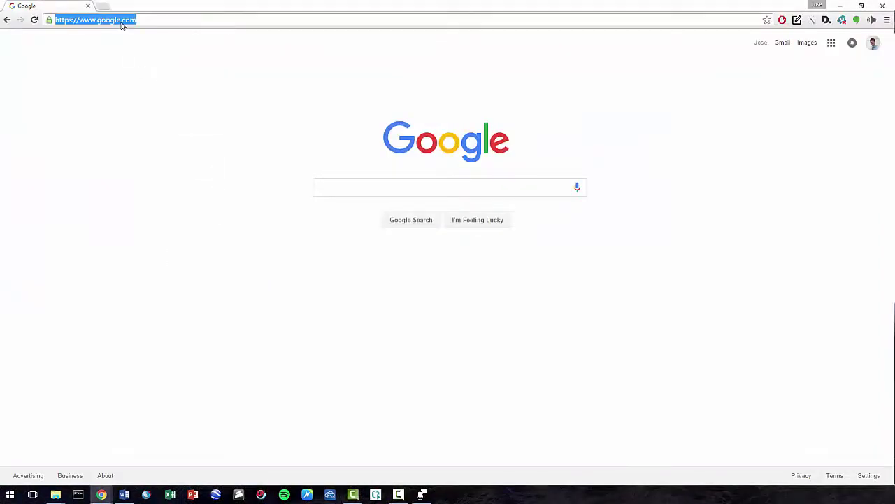
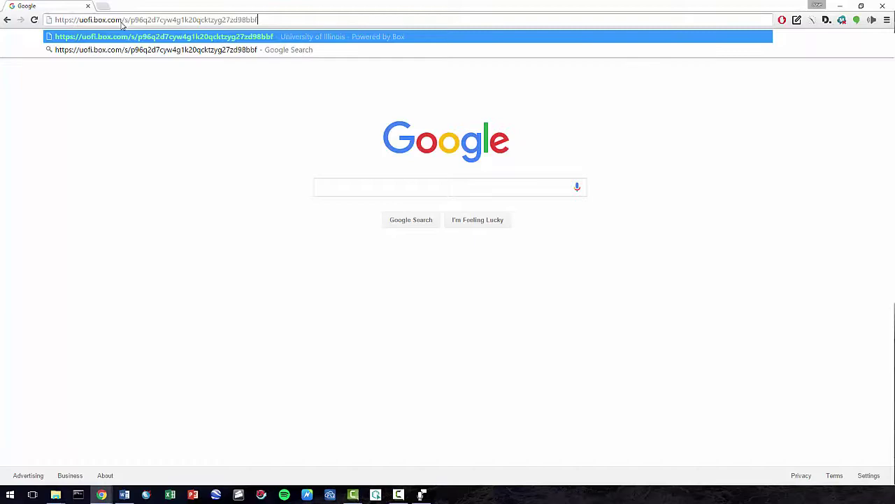
pyautogui.press('Return')
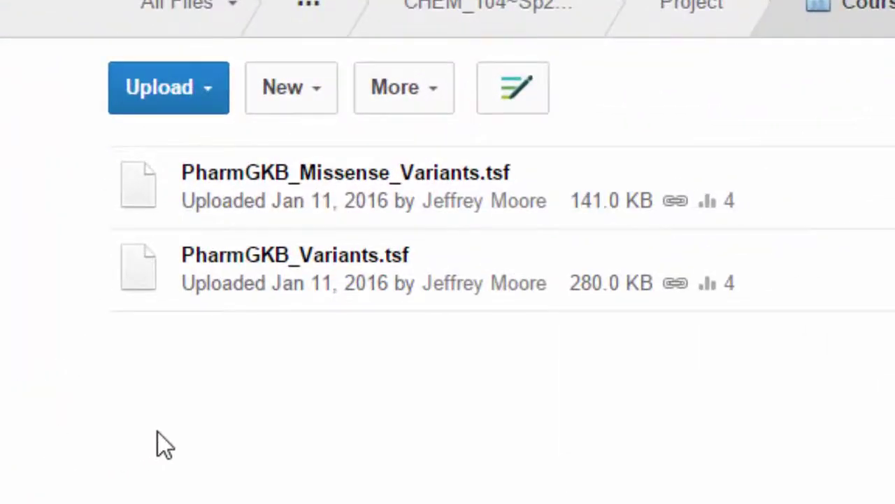
# - Download PharmGKB_Missense_Variants.tsf and PharmGKB_Variants.tsf from the Box folder
pyautogui.rightClick(297, 212)
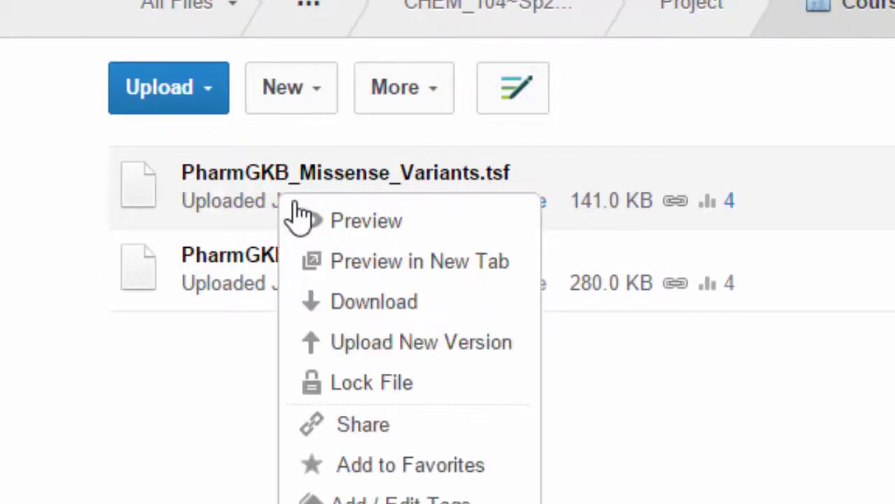
pyautogui.click(367, 315)
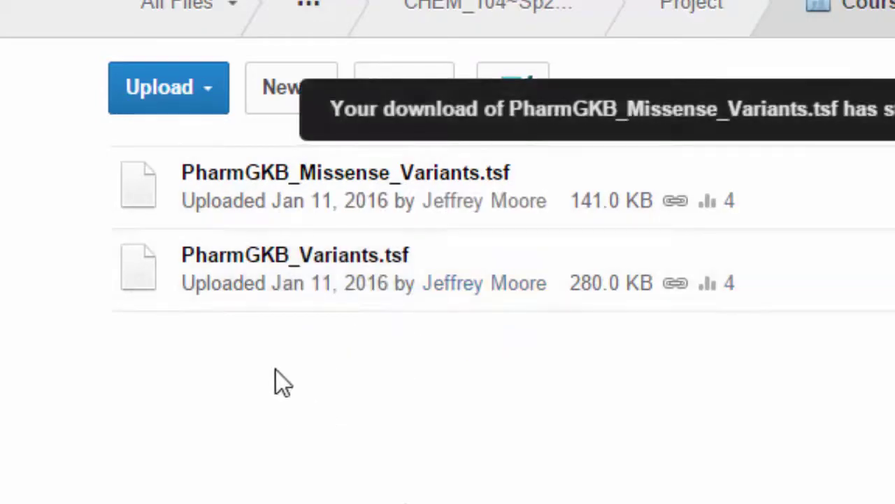
pyautogui.rightClick(238, 278)
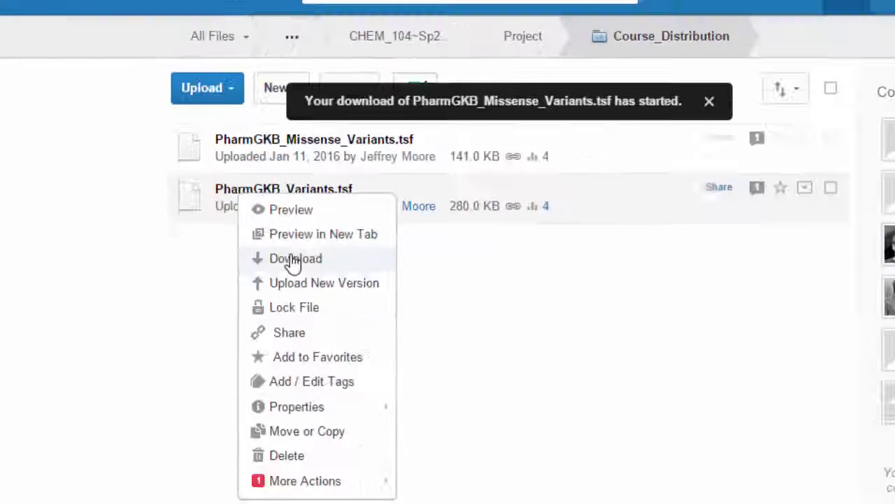
pyautogui.click(308, 370)
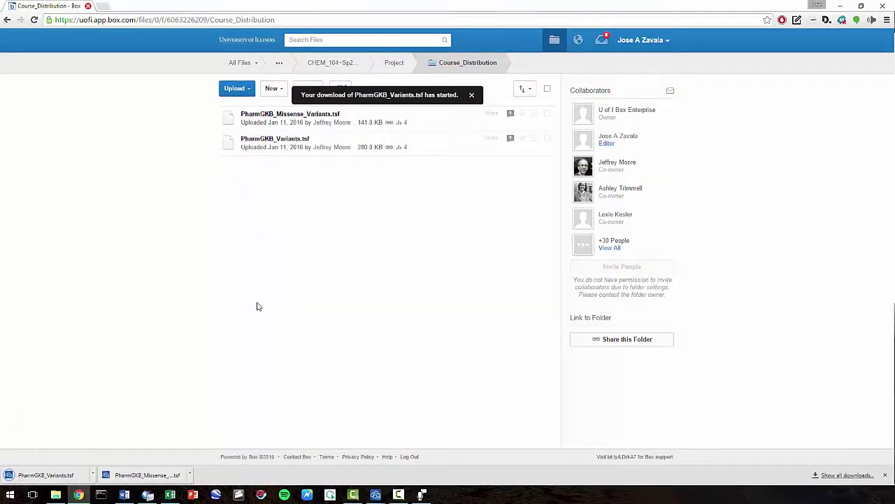
# - Show the PharmGKB downloads in Downloads and arrange that window beside the Annotations window
pyautogui.click(190, 475)
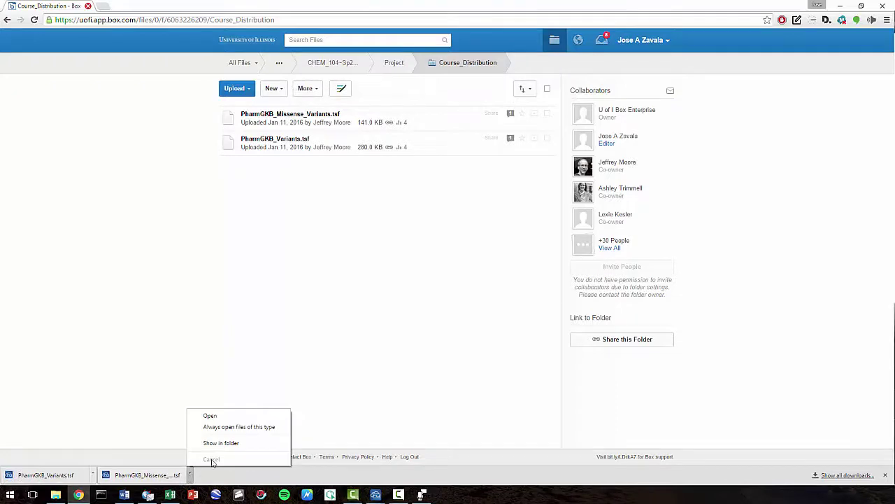
pyautogui.click(221, 442)
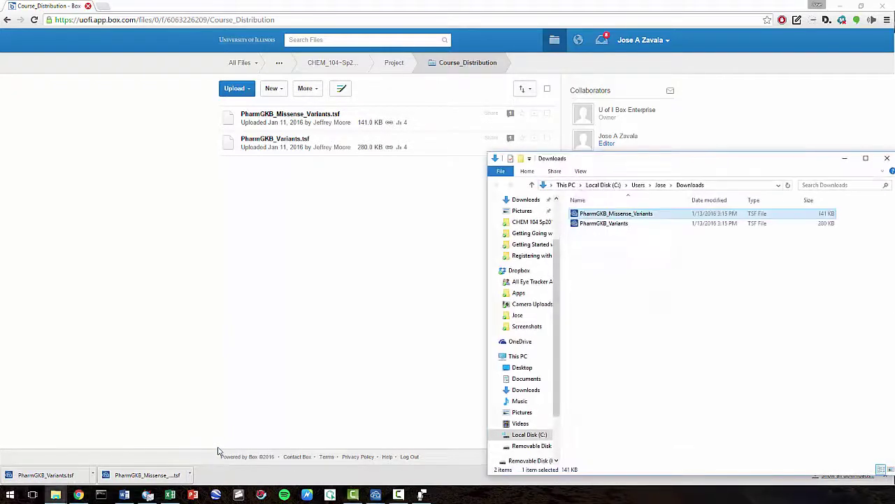
pyautogui.moveTo(592, 167); pyautogui.dragTo(288, 119)
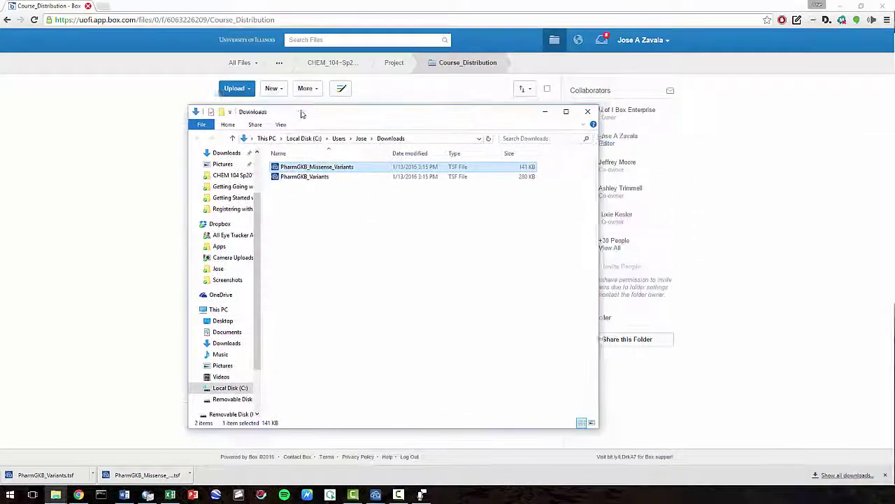
pyautogui.moveTo(57, 496)
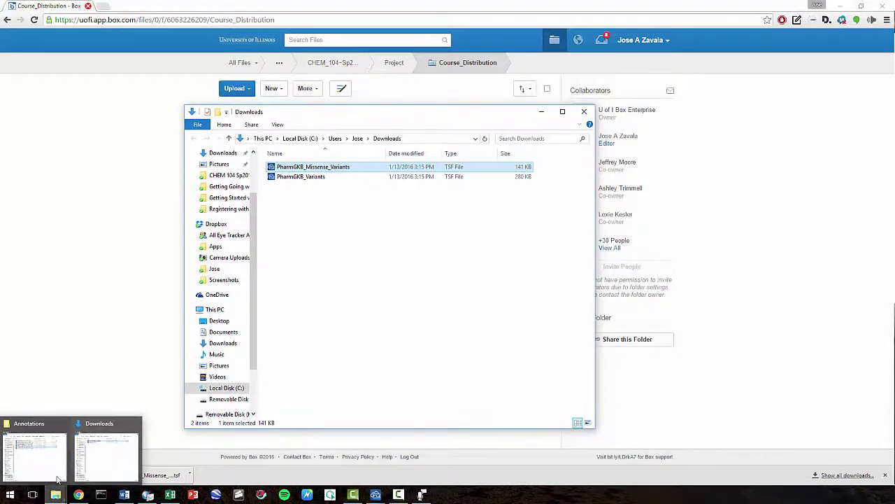
pyautogui.click(57, 480)
pyautogui.moveTo(608, 147)
pyautogui.mouseDown()
pyautogui.moveTo(586, 134)
pyautogui.moveTo(565, 93)
pyautogui.mouseUp()
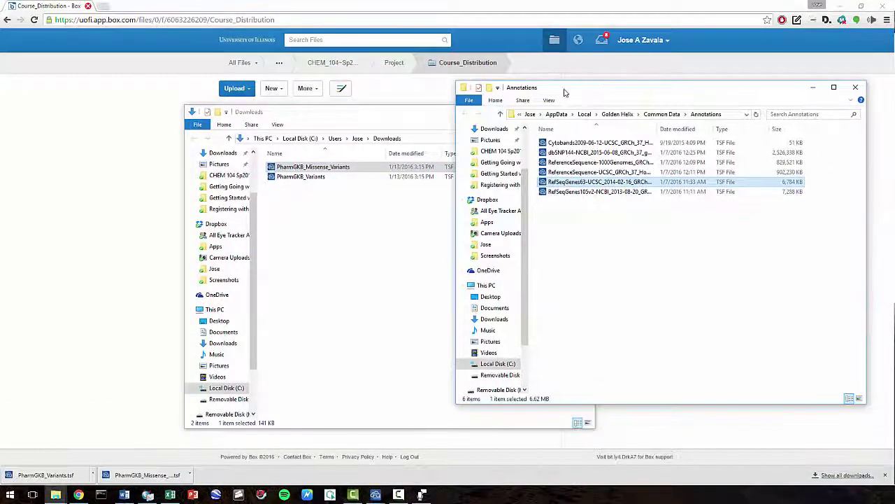
# - Move both PharmGKB TSF files into the Annotations folder and minimize Downloads
pyautogui.click(307, 205)
pyautogui.moveTo(314, 186)
pyautogui.mouseDown()
pyautogui.moveTo(267, 149)
pyautogui.moveTo(308, 175)
pyautogui.mouseUp()
pyautogui.moveTo(375, 171)
pyautogui.mouseDown()
pyautogui.moveTo(709, 274)
pyautogui.moveTo(710, 300)
pyautogui.mouseUp()
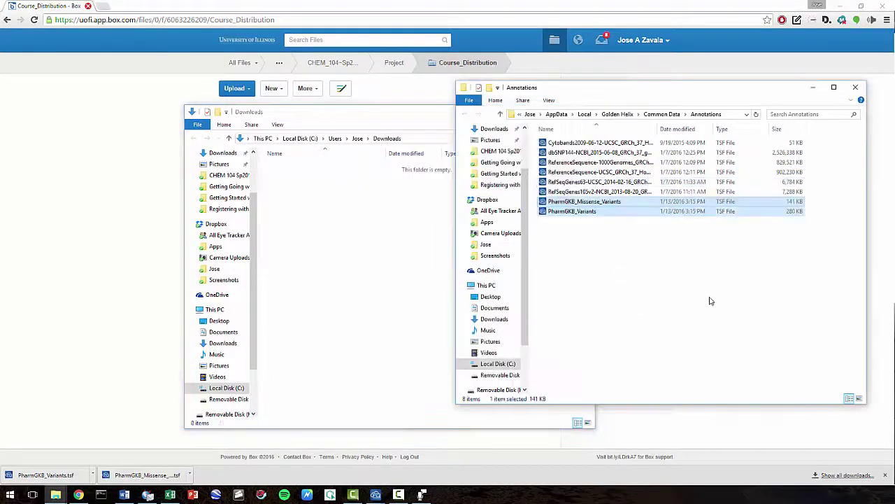
pyautogui.click(436, 262)
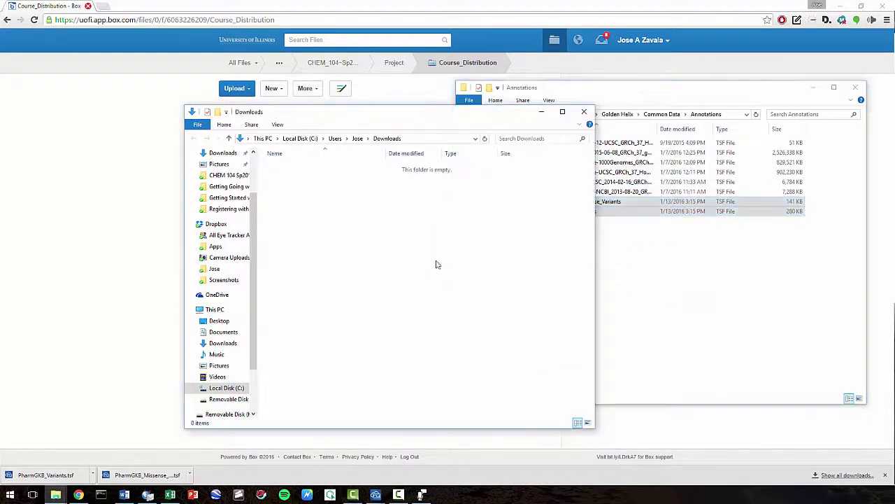
pyautogui.click(540, 113)
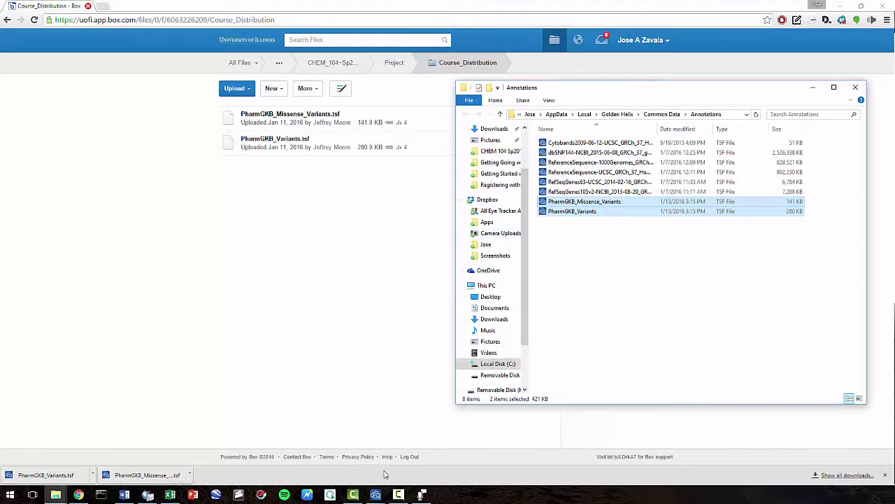
# - Bring GenomeBrowse forward and close the extra Add Data Sources dialog and GenomeBrowse window
pyautogui.moveTo(376, 494)
pyautogui.click(365, 459)
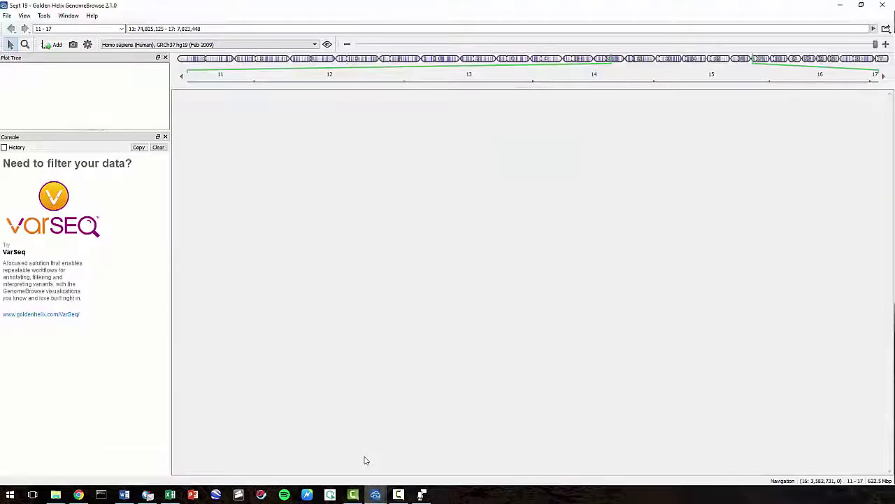
pyautogui.moveTo(375, 495)
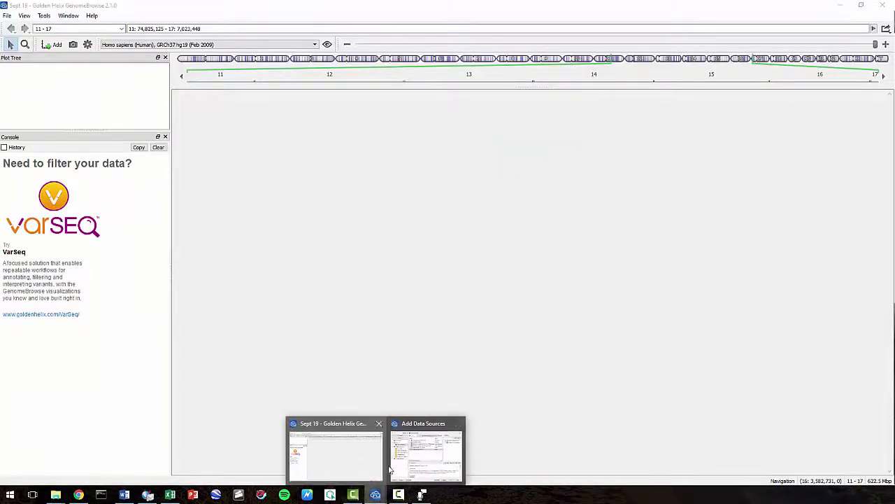
pyautogui.click(426, 451)
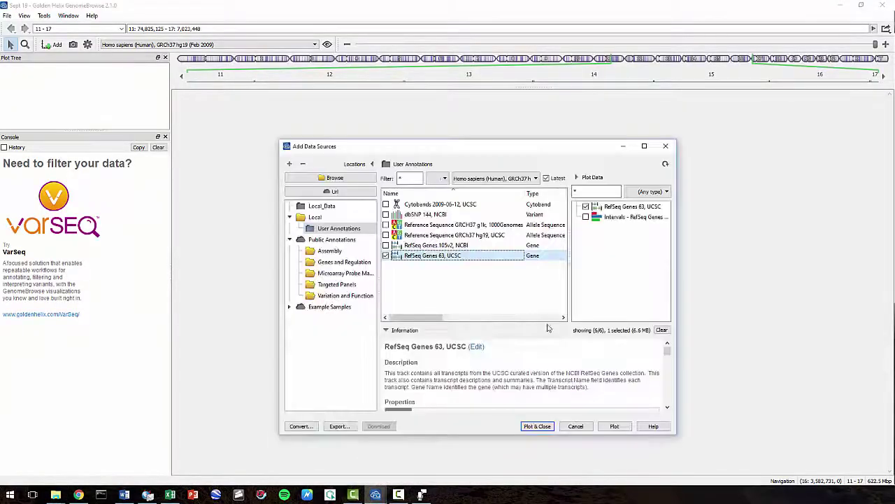
pyautogui.click(665, 147)
pyautogui.click(875, 16)
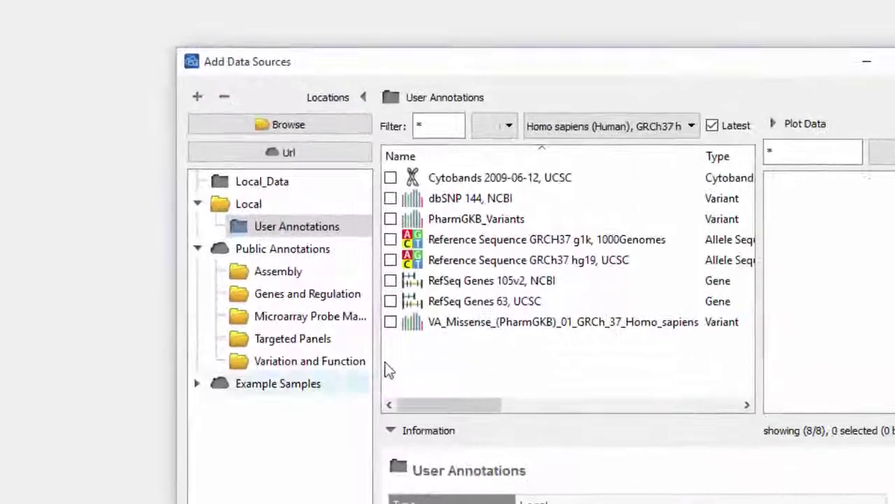
# - Check PharmGKB missense, RefSeq Genes 63, Reference Sequence hg19, PharmGKB_Variants and dbSNP 144, then plot them
pyautogui.click(389, 302)
pyautogui.click(388, 286)
pyautogui.click(388, 254)
pyautogui.click(388, 221)
pyautogui.click(391, 198)
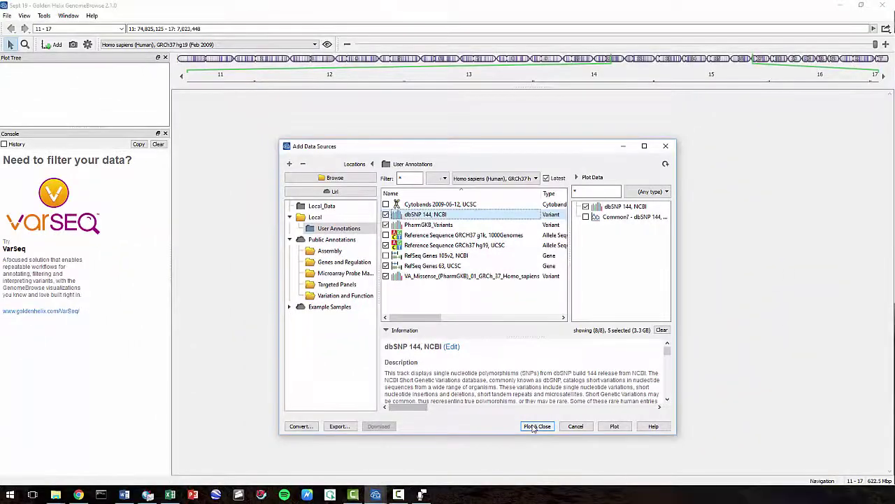
pyautogui.click(537, 426)
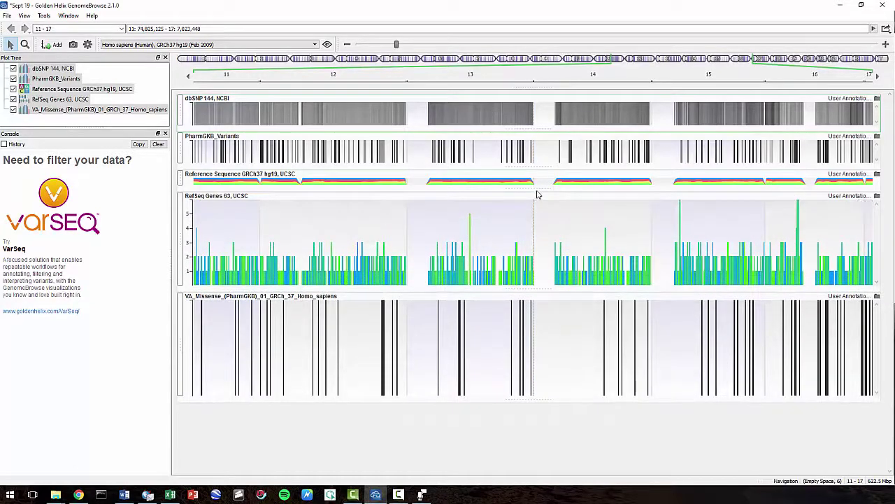
# - Uncheck VA_Missense, RefSeq Genes 63 and Reference Sequence GRCh37 hg19 in the Plot Tree
pyautogui.click(52, 110)
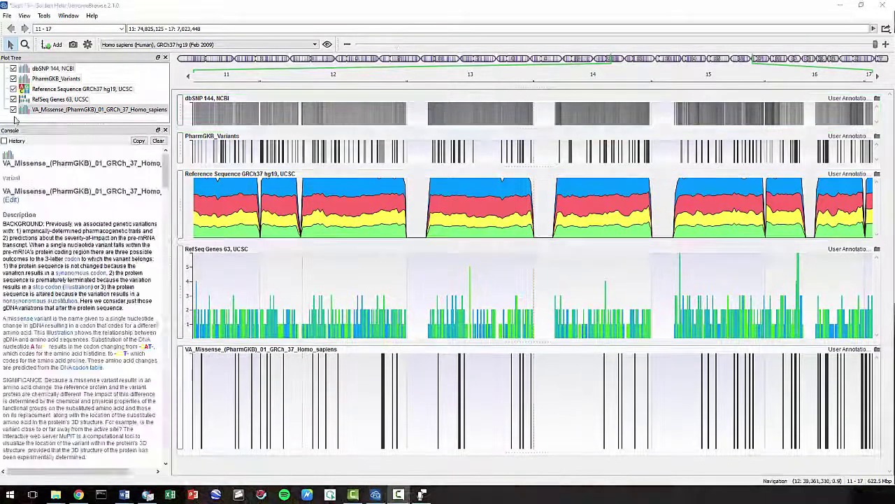
pyautogui.click(13, 110)
pyautogui.click(16, 100)
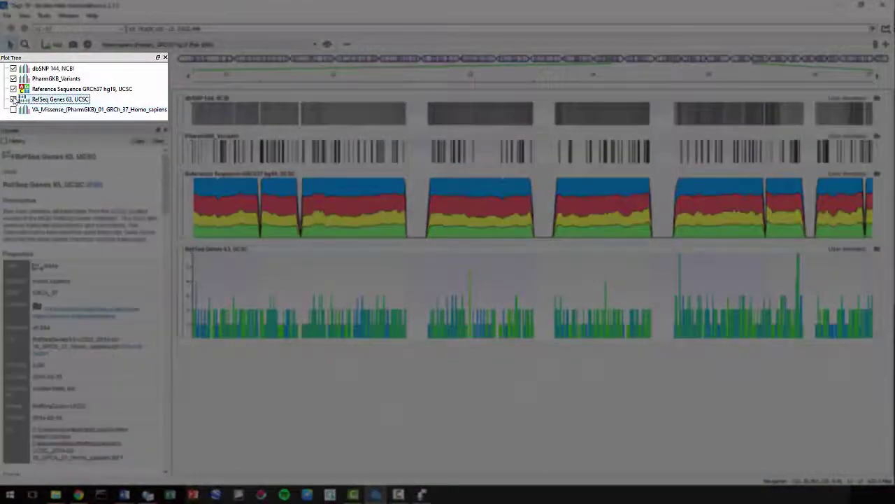
pyautogui.click(14, 99)
pyautogui.click(13, 88)
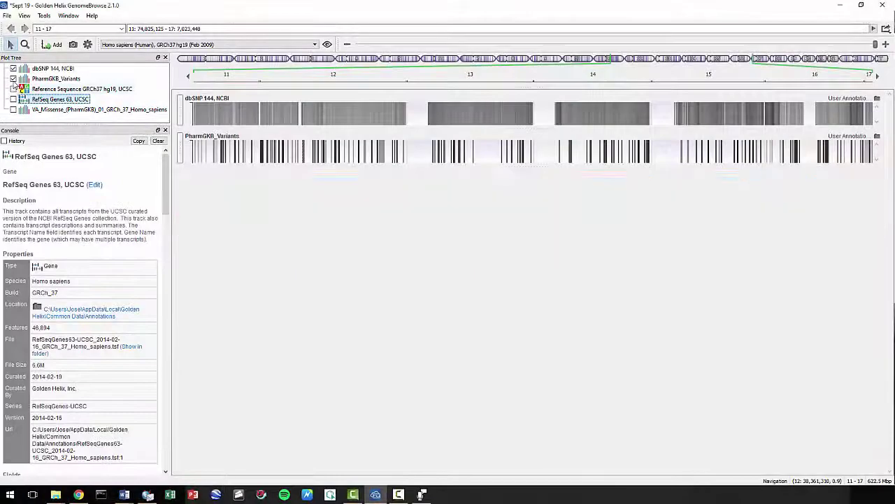